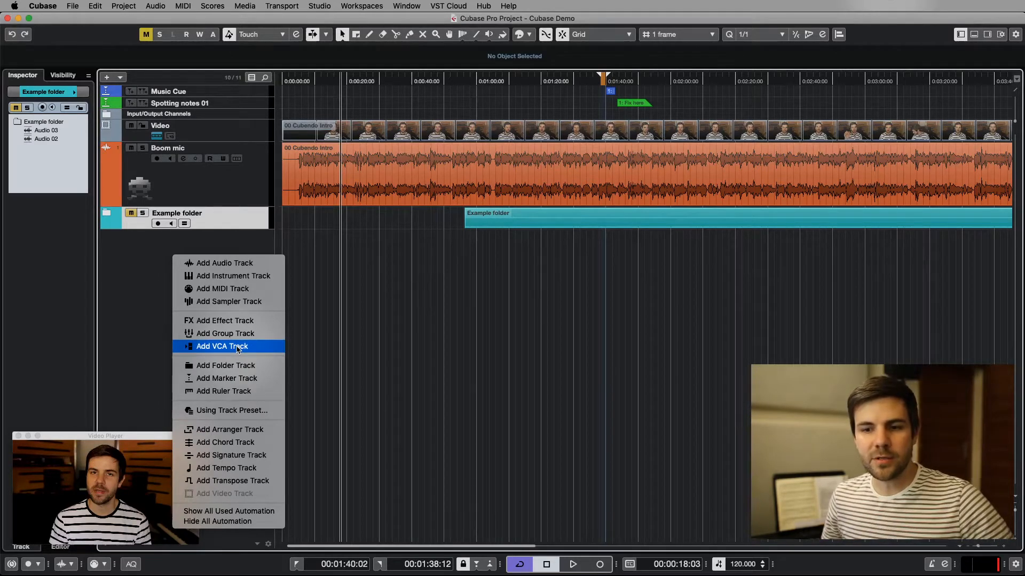
Set up a new effect track with no effect, a Stereo configuration and Stereo Out as its audio output
{"action": "left_click", "coordinate": [243, 321]}
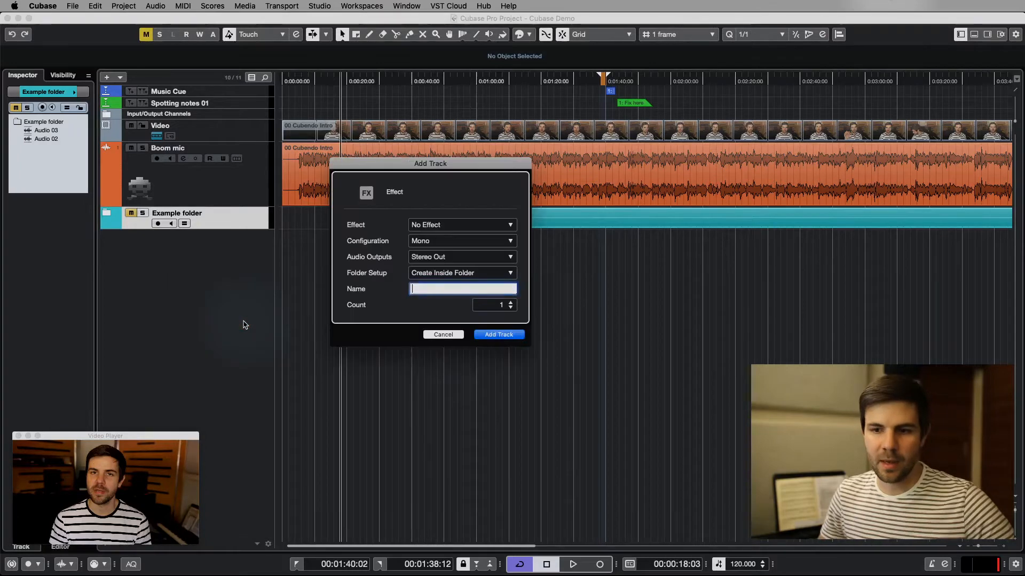
{"action": "left_click", "coordinate": [484, 223]}
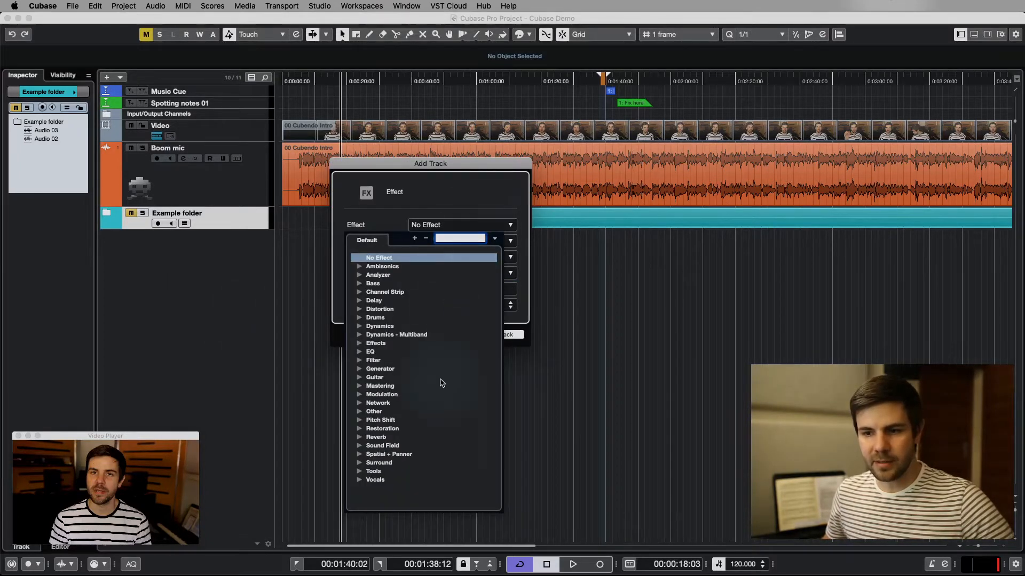
{"action": "left_click", "coordinate": [469, 228]}
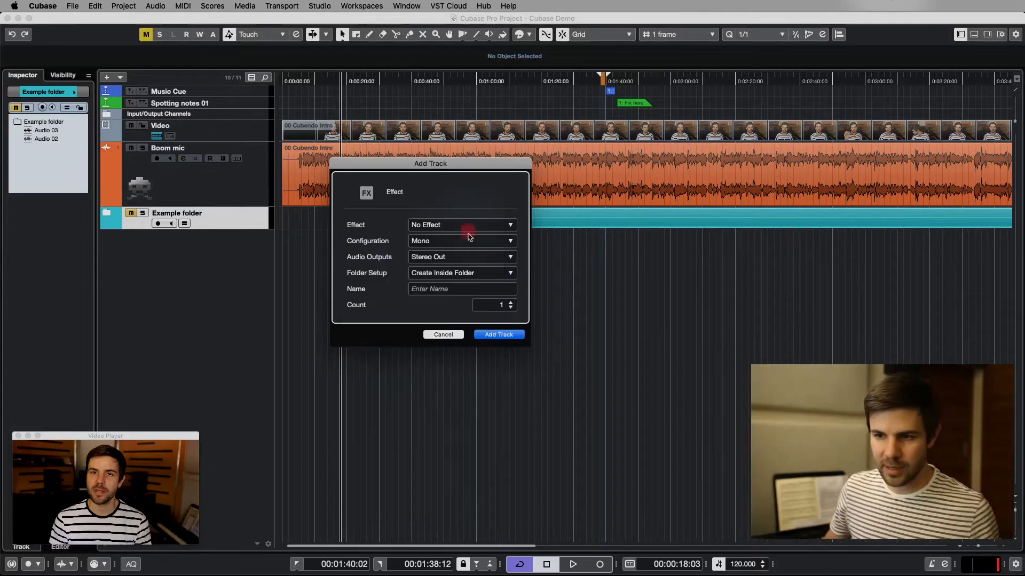
{"action": "left_click", "coordinate": [469, 228]}
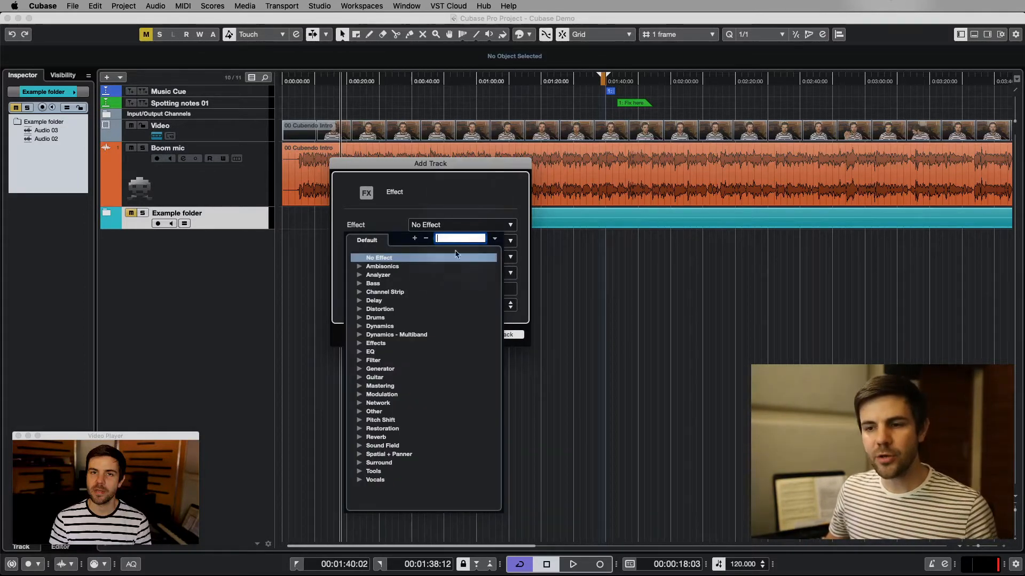
{"action": "left_click", "coordinate": [477, 178]}
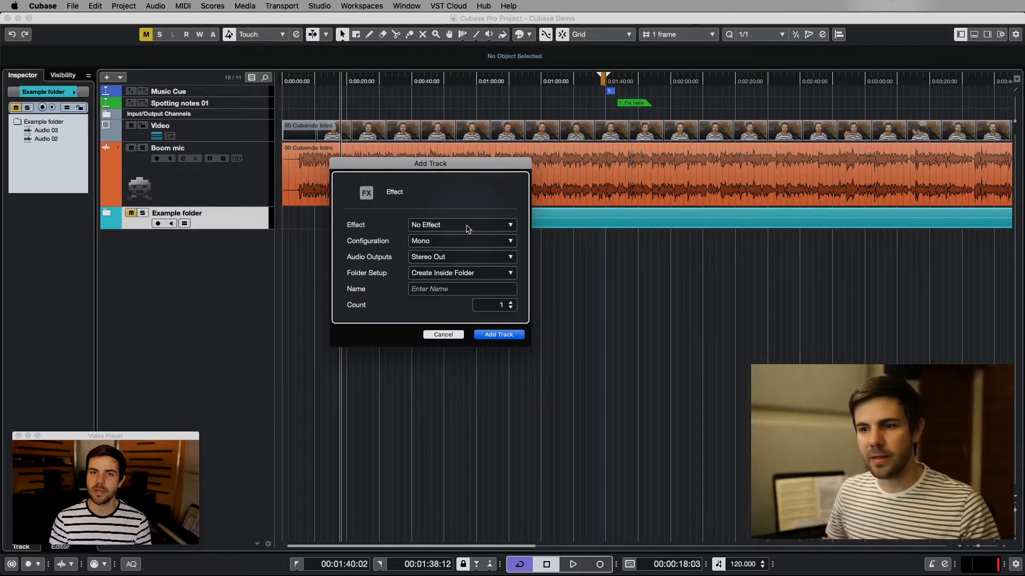
{"action": "left_click", "coordinate": [460, 240]}
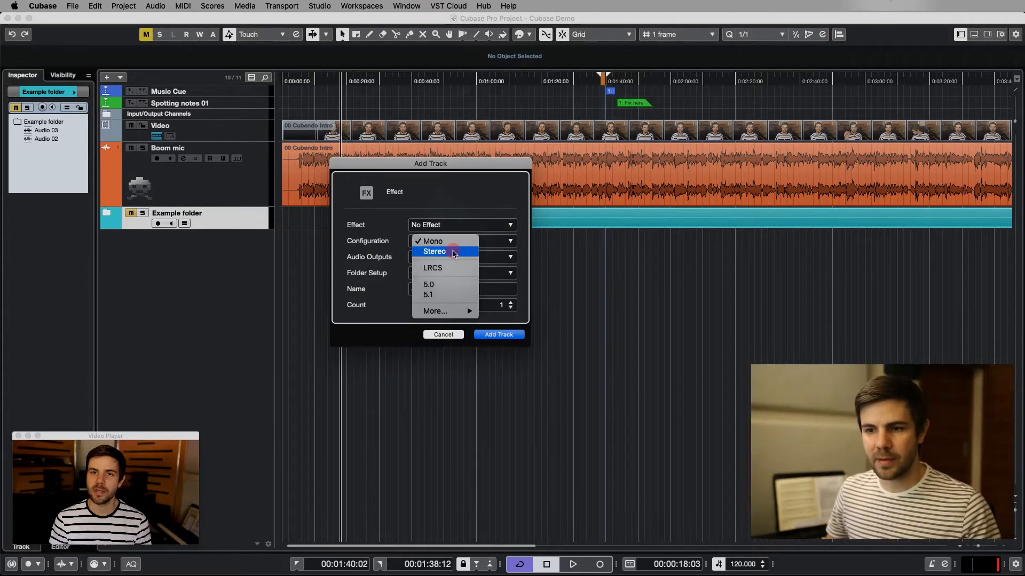
{"action": "left_click", "coordinate": [454, 252]}
{"action": "left_click", "coordinate": [432, 258]}
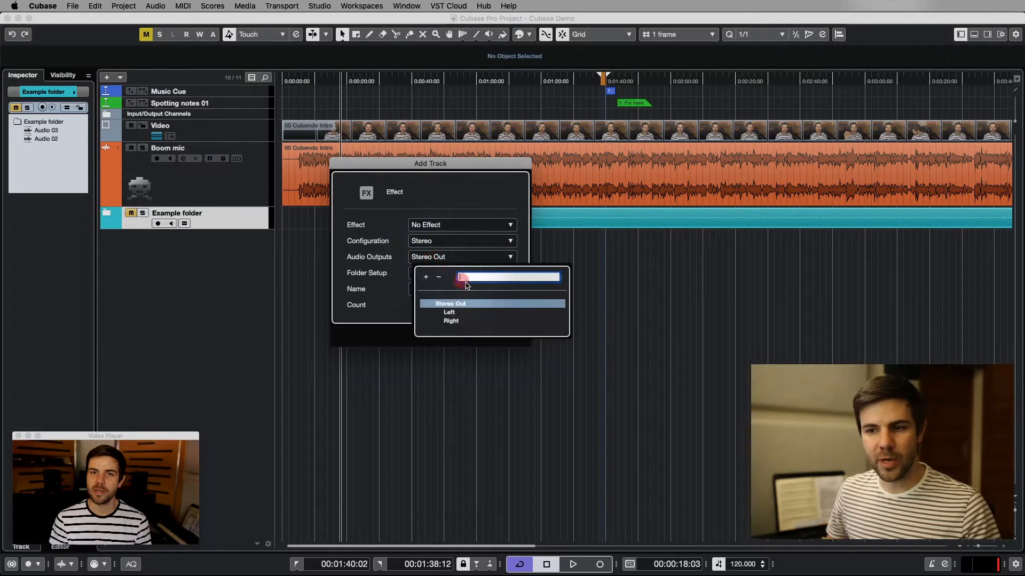
{"action": "left_click", "coordinate": [480, 188]}
Add the effect track under the name Concert Hall Reverb and enlarge its height in the track list
{"action": "left_click", "coordinate": [480, 290]}
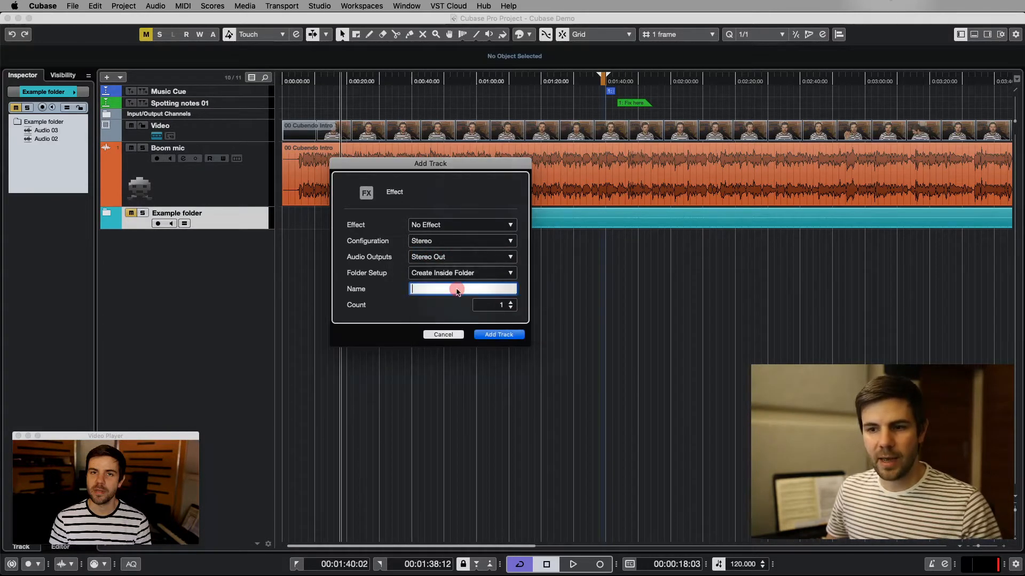
{"action": "key", "text": "shift"}
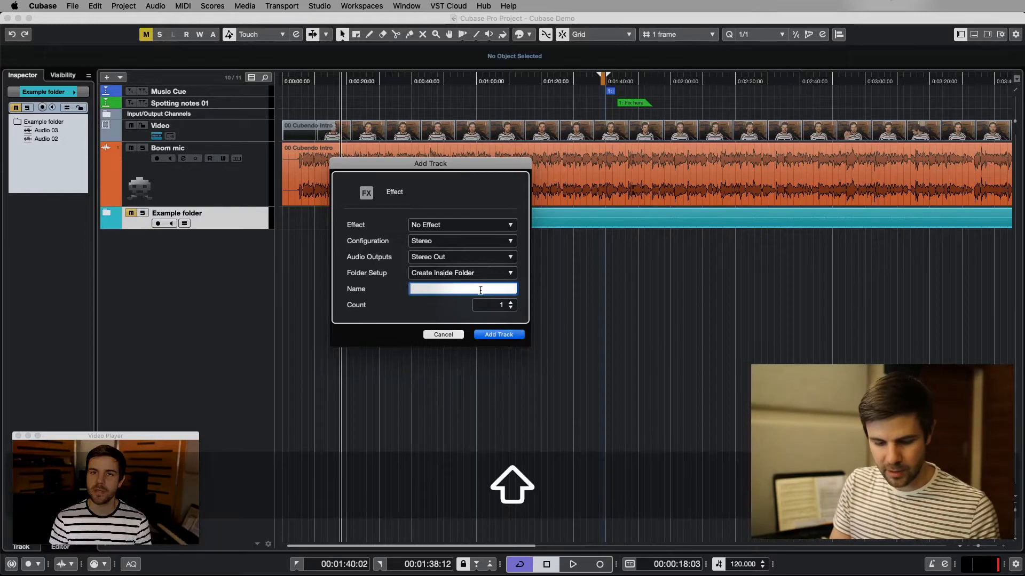
{"action": "type", "text": "Concer"}
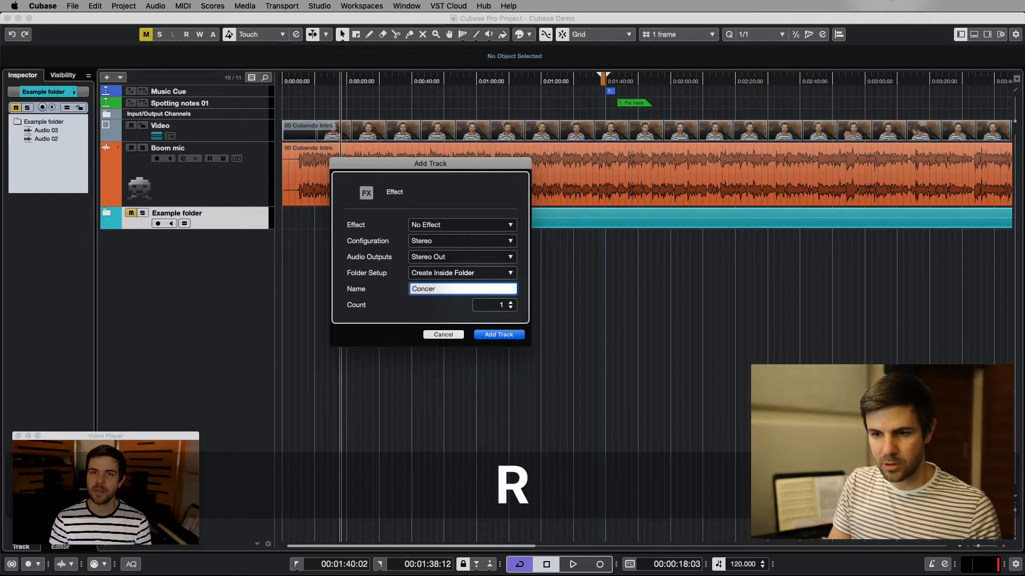
{"action": "type", "text": "t Hall Re"}
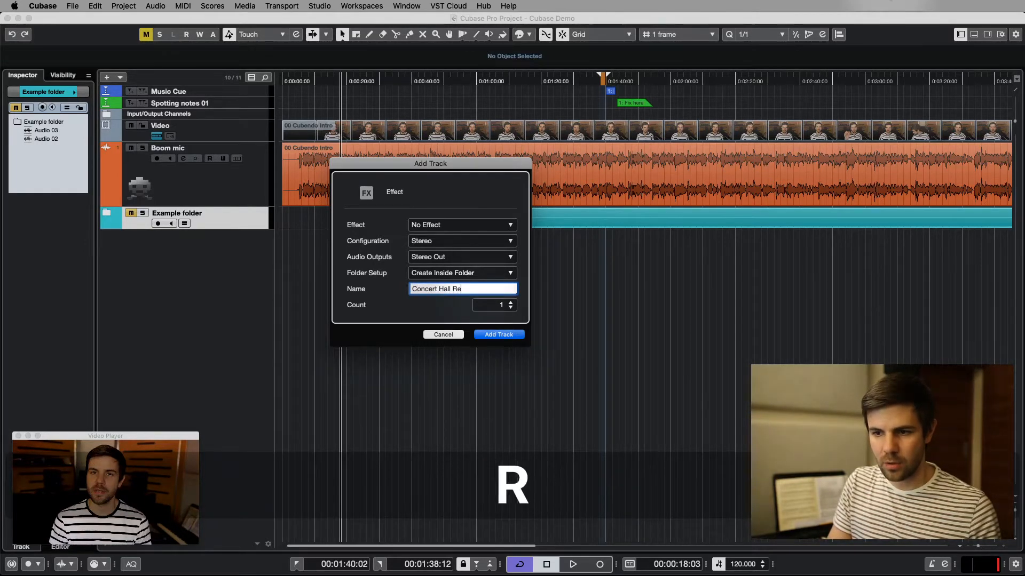
{"action": "type", "text": "verb"}
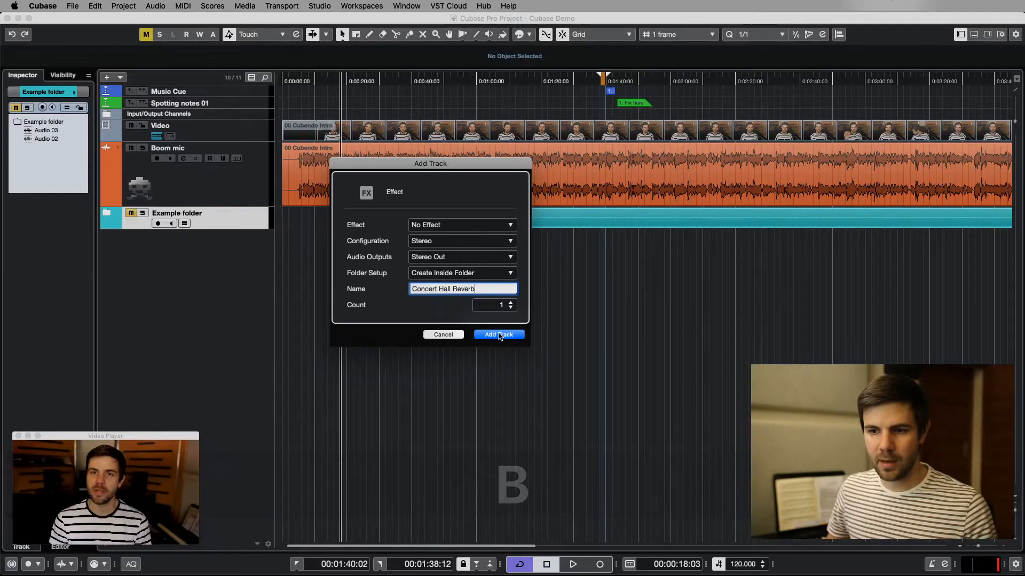
{"action": "left_click", "coordinate": [499, 335]}
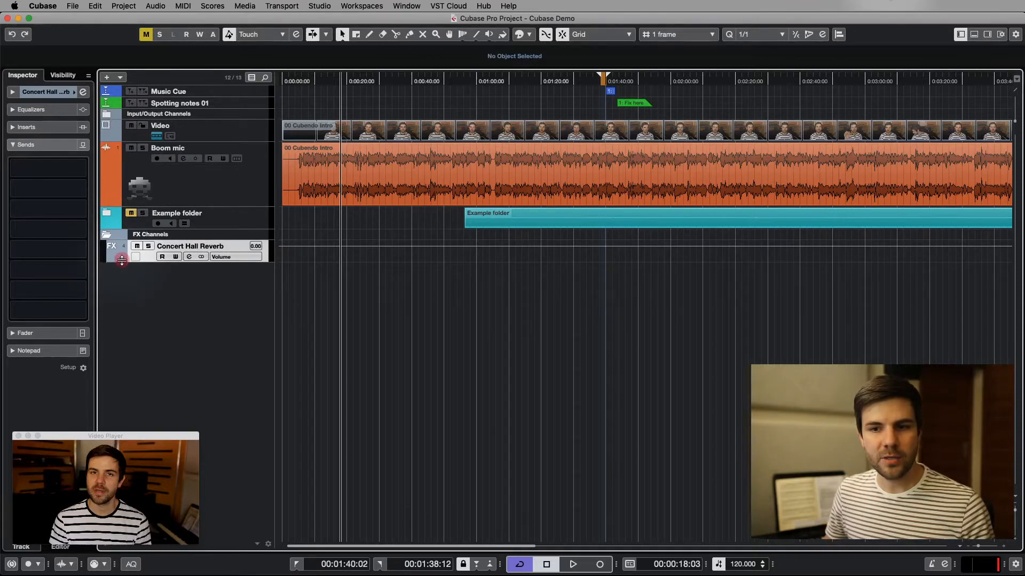
{"action": "left_click_drag", "start_coordinate": [122, 260], "coordinate": [121, 341]}
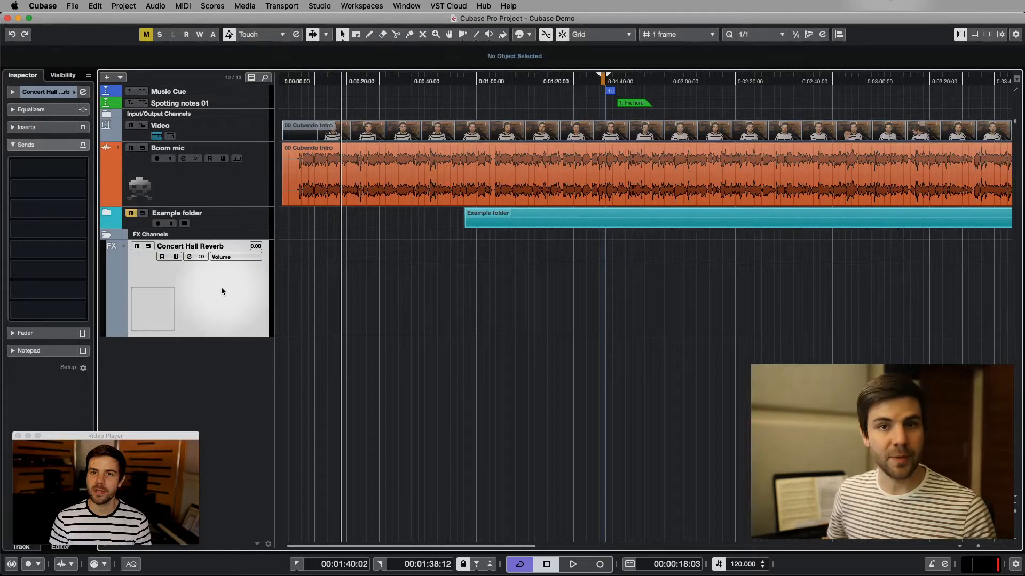
Load the REVerence reverb into the first insert slot of the Concert Hall Reverb track
{"action": "left_click", "coordinate": [27, 127]}
{"action": "left_click", "coordinate": [44, 149]}
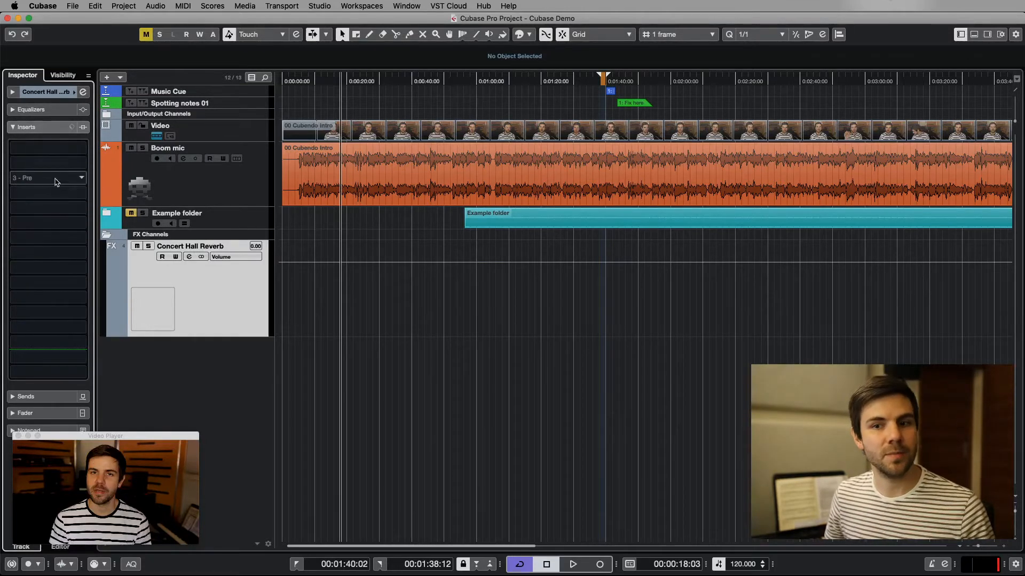
{"action": "left_click", "coordinate": [81, 150]}
{"action": "left_click", "coordinate": [123, 146]}
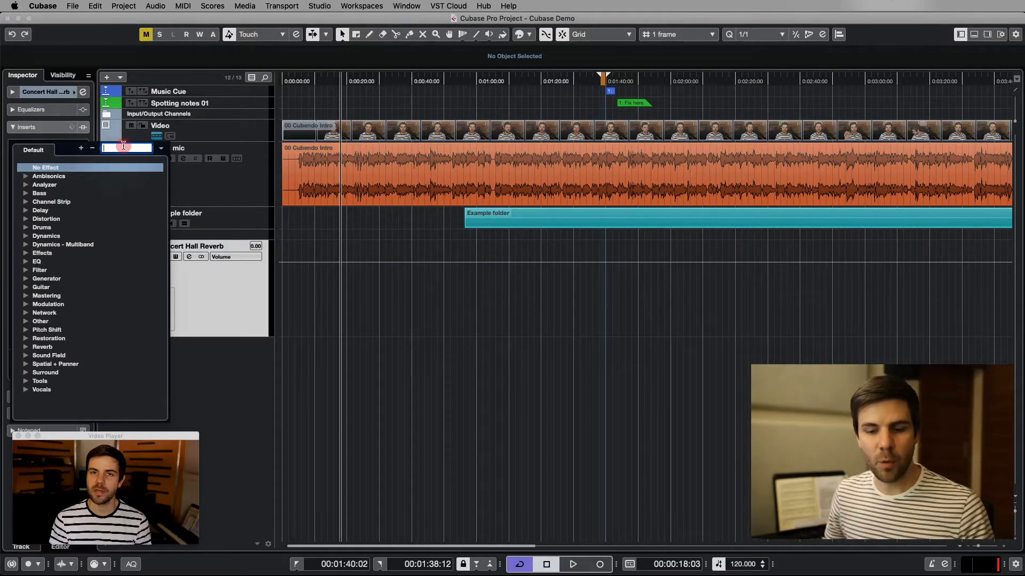
{"action": "type", "text": "revere"}
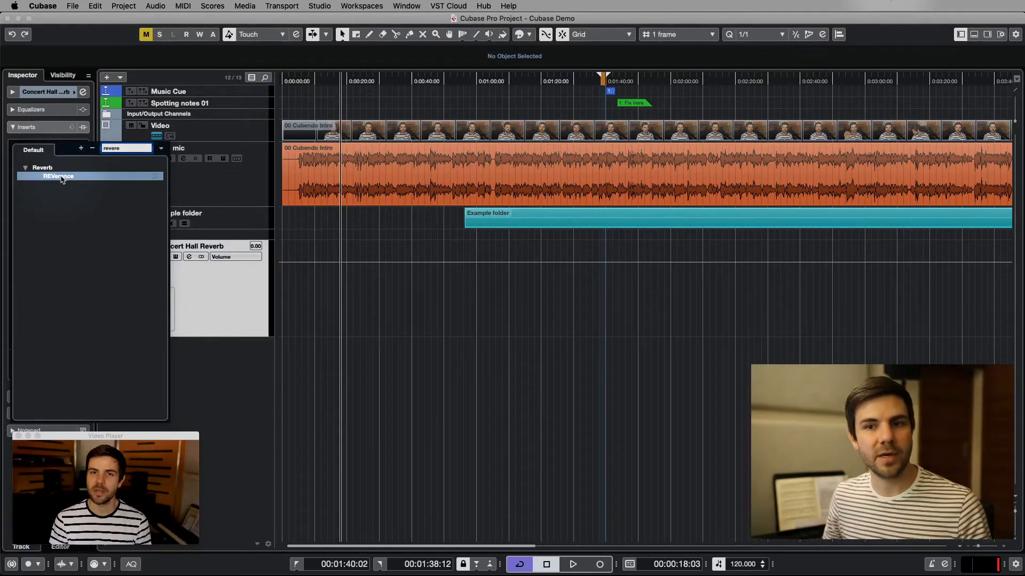
{"action": "left_click", "coordinate": [61, 177]}
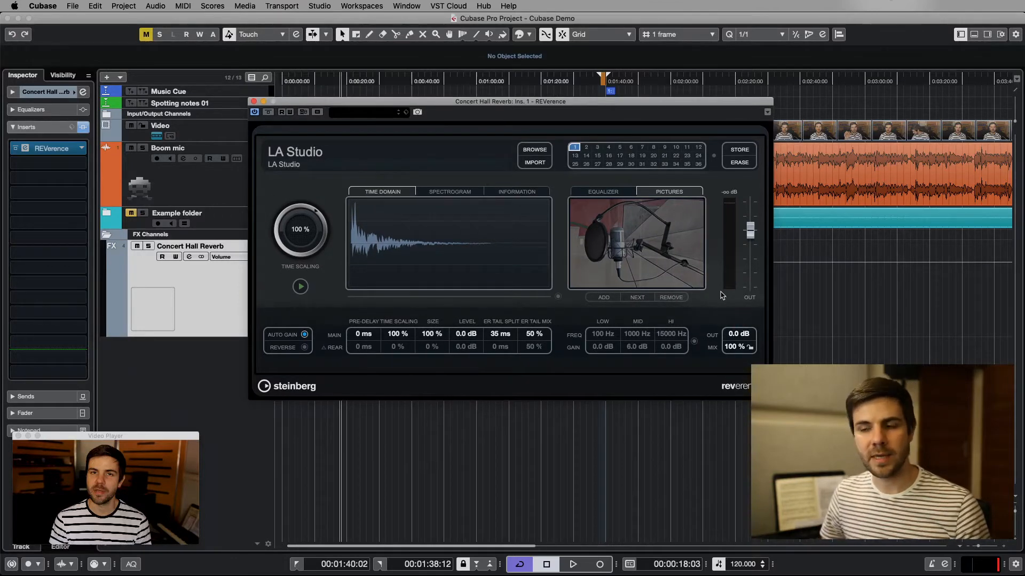
Load the Absorptive Stage preset into the Concert Hall Reverb track's REVerence and close the plug-in window
{"action": "mouse_move", "coordinate": [737, 348]}
{"action": "left_mouse_down"}
{"action": "mouse_move", "coordinate": [746, 477]}
{"action": "mouse_move", "coordinate": [741, 304]}
{"action": "mouse_move", "coordinate": [731, 331]}
{"action": "left_mouse_up"}
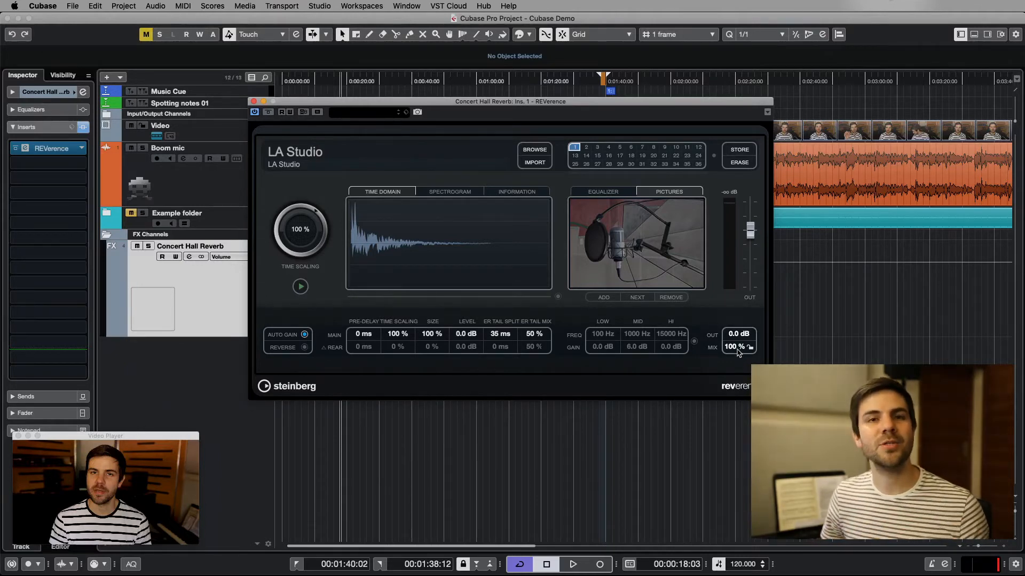
{"action": "left_click", "coordinate": [534, 150]}
{"action": "type", "text": "ra"}
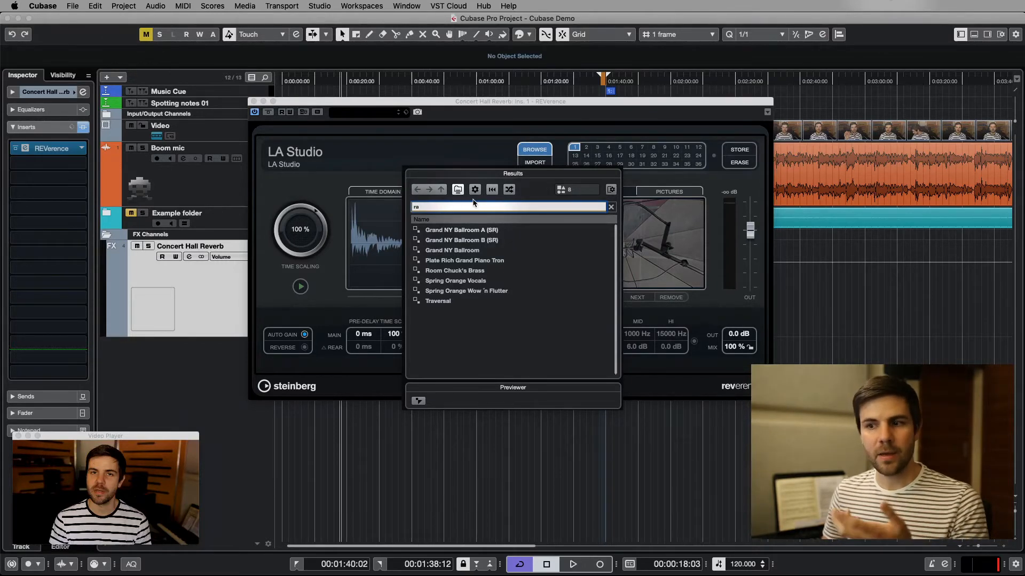
{"action": "key", "text": "BackSpace"}
{"action": "key", "text": "BackSpace"}
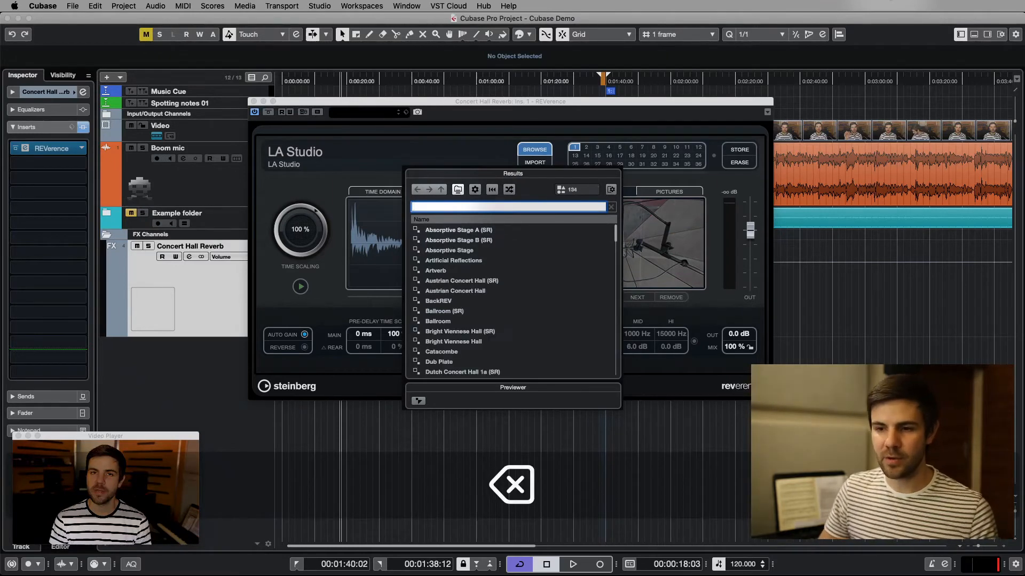
{"action": "left_click", "coordinate": [466, 250]}
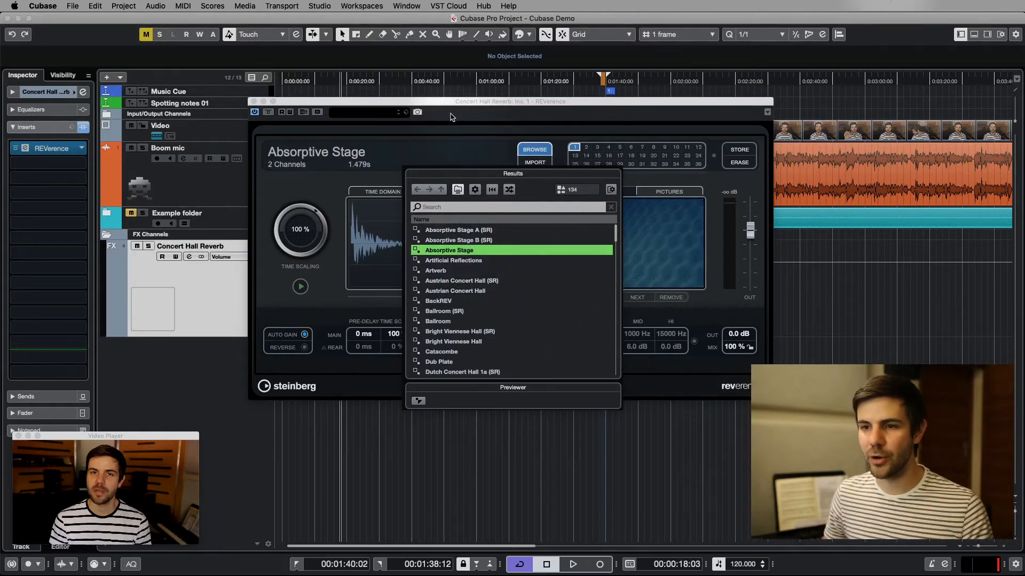
{"action": "left_click", "coordinate": [401, 110]}
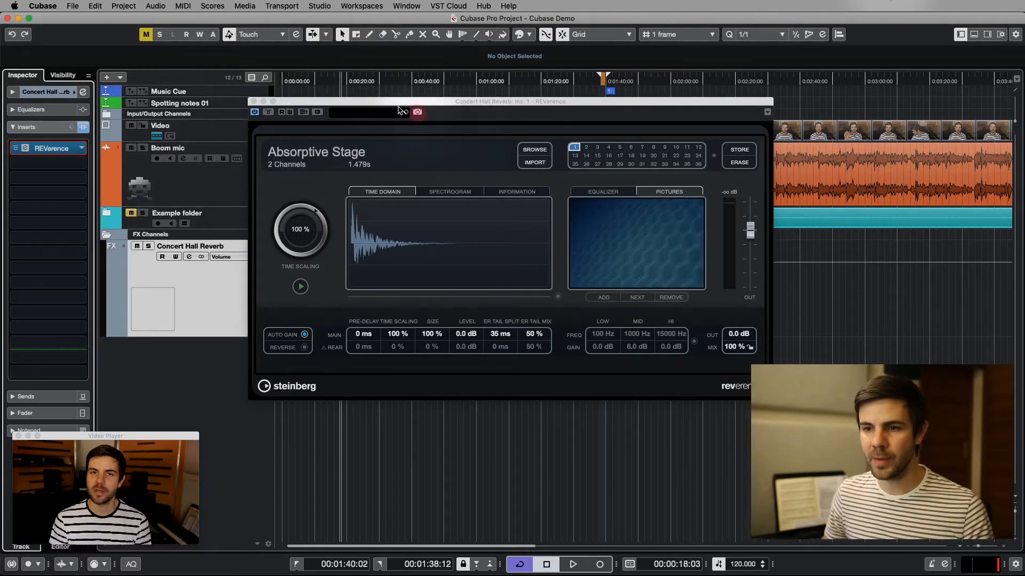
{"action": "left_click", "coordinate": [253, 102]}
{"action": "left_click", "coordinate": [237, 316]}
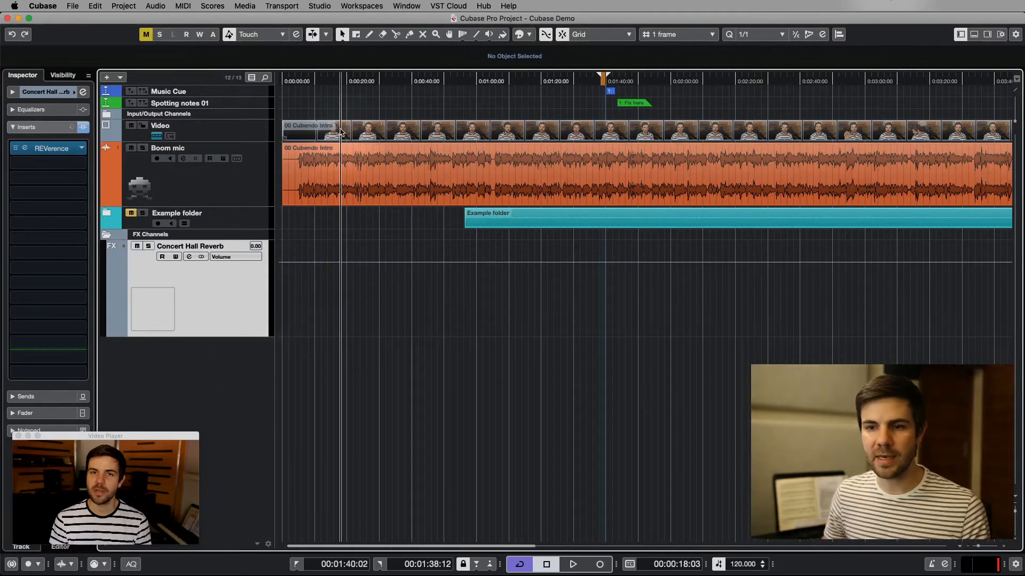
Set the project cursor to 00:00:04:24 near the start of the recording and play back a short passage
{"action": "left_click", "coordinate": [297, 82]}
{"action": "left_click_drag", "start_coordinate": [297, 81], "coordinate": [319, 148]}
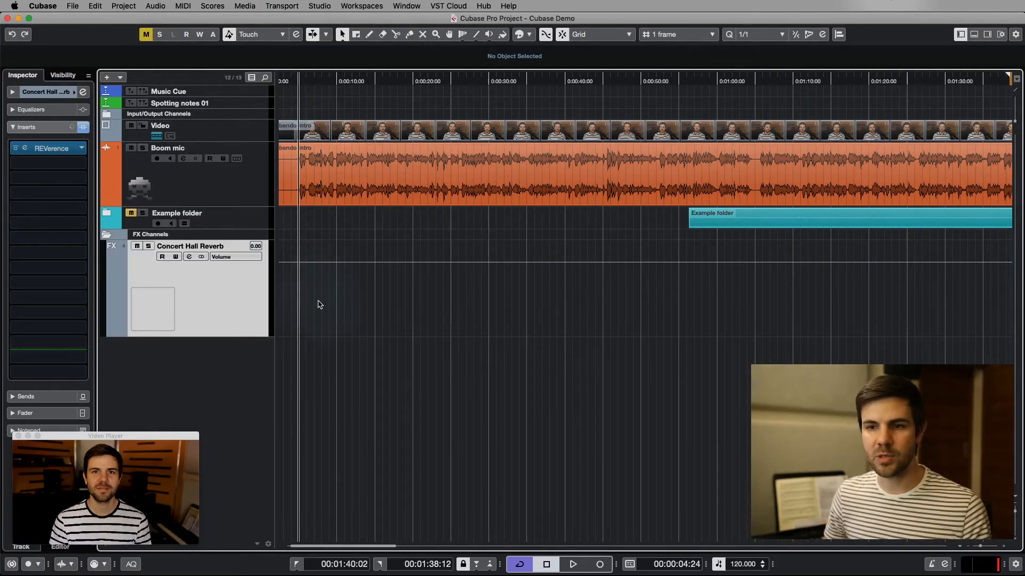
{"action": "key", "text": "space"}
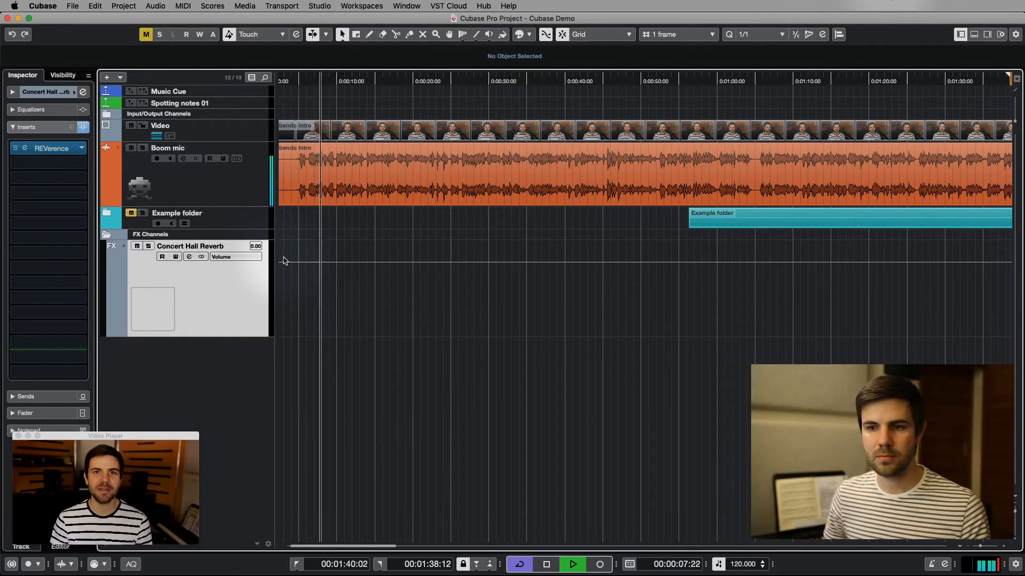
{"action": "key", "text": "space"}
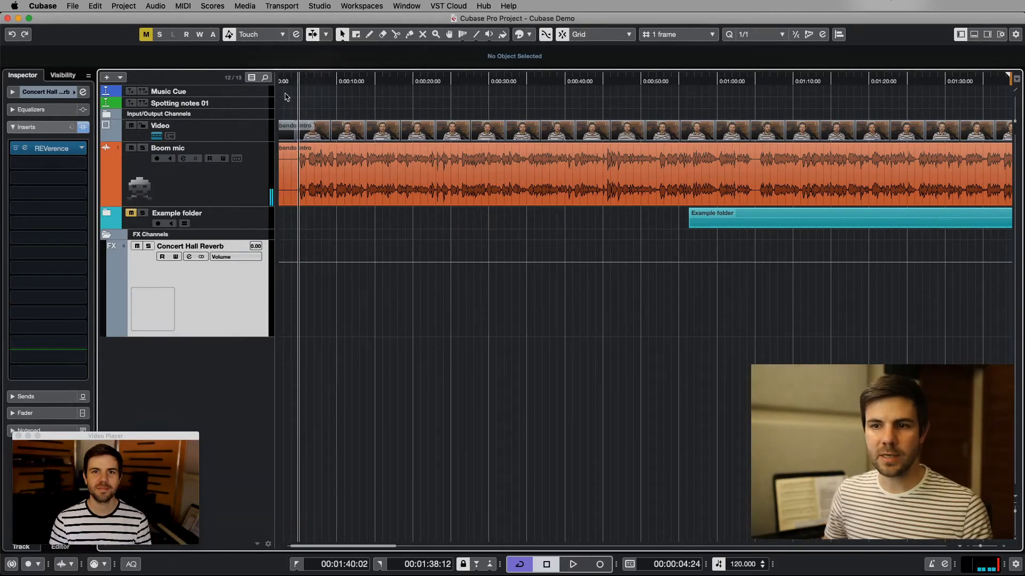
Enable the REVerence insert on the Boom mic track and play back the passage with it
{"action": "left_click", "coordinate": [202, 179]}
{"action": "left_click", "coordinate": [41, 161]}
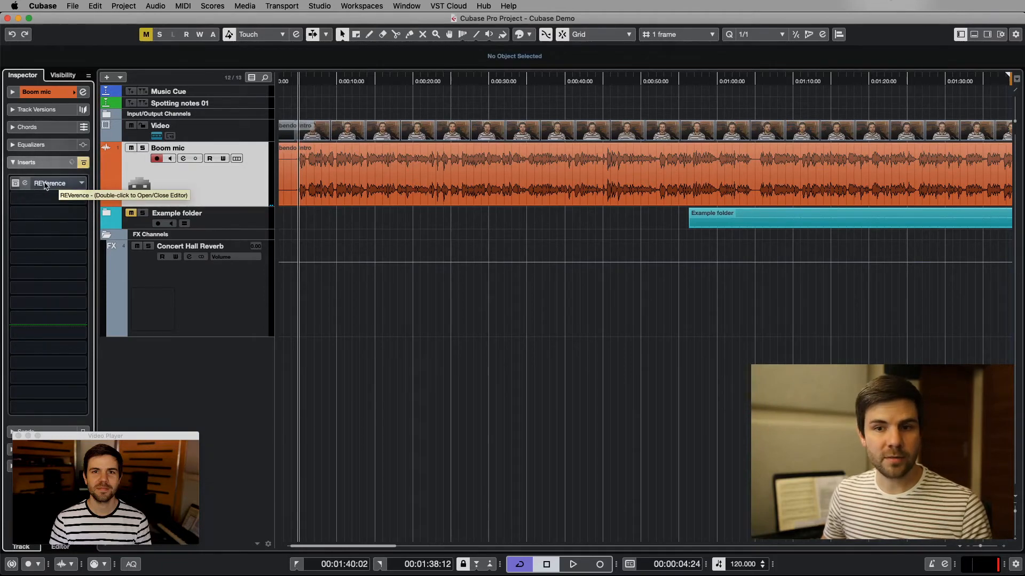
{"action": "left_click", "coordinate": [25, 183]}
{"action": "key", "text": "space"}
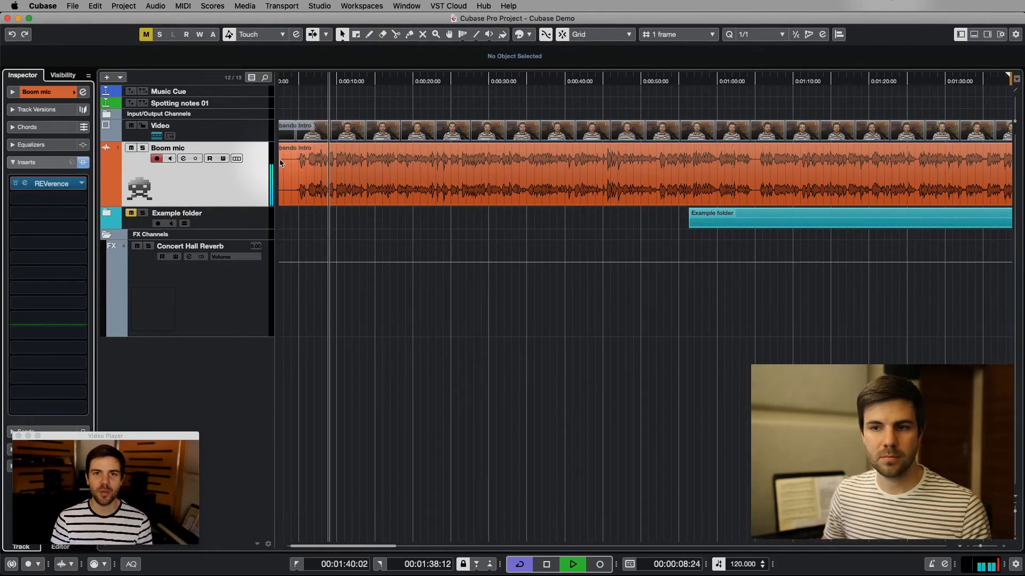
{"action": "key", "text": "space"}
Inspect the mix setting of the Boom mic track's REVerence, close its editor and bypass the insert
{"action": "left_click", "coordinate": [47, 184]}
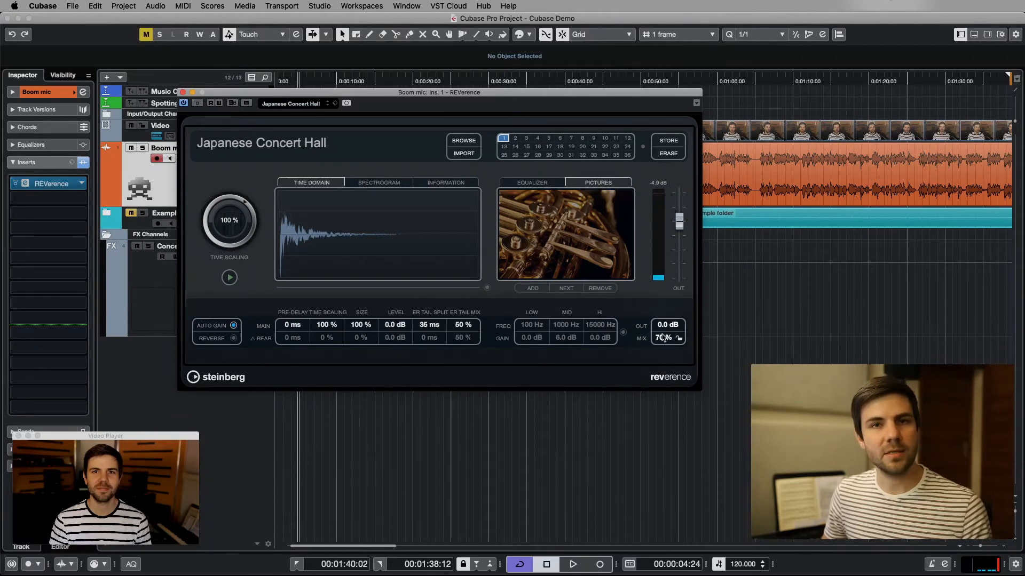
{"action": "left_click", "coordinate": [183, 92]}
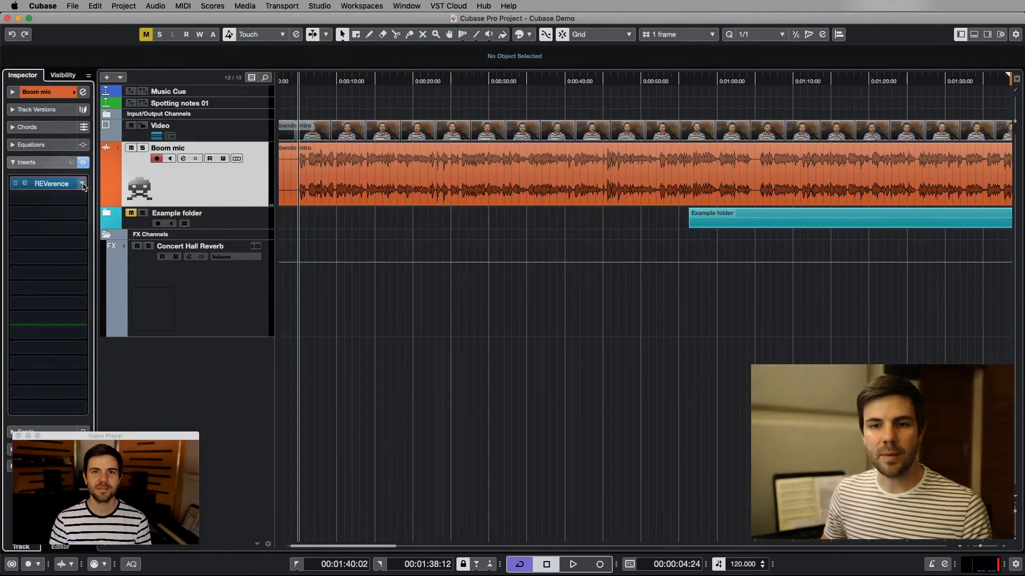
{"action": "left_click", "coordinate": [15, 183]}
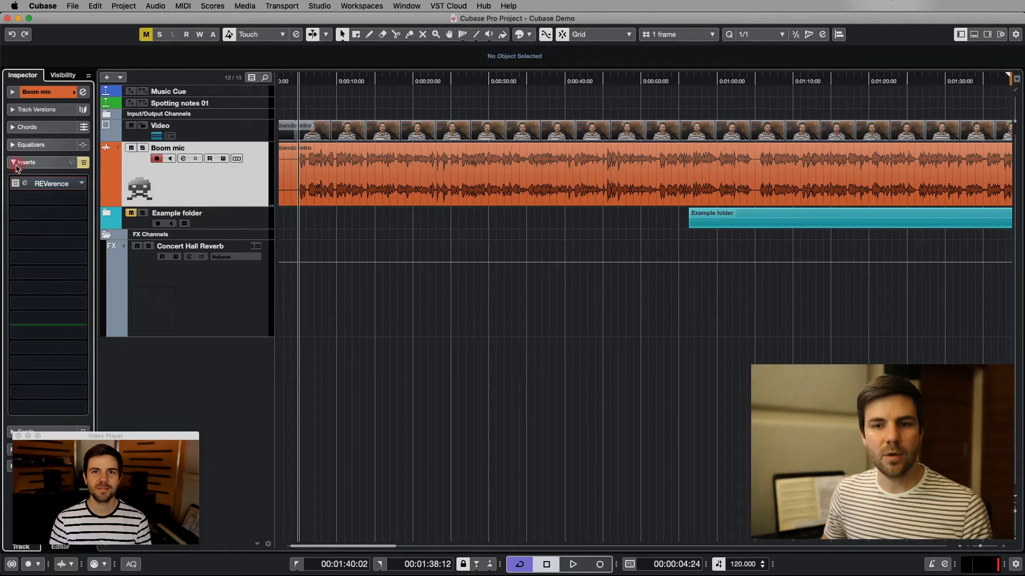
Route the Boom mic track's first send to Concert Hall Reverb, activate it and leave its level at 0.00
{"action": "left_click", "coordinate": [13, 163]}
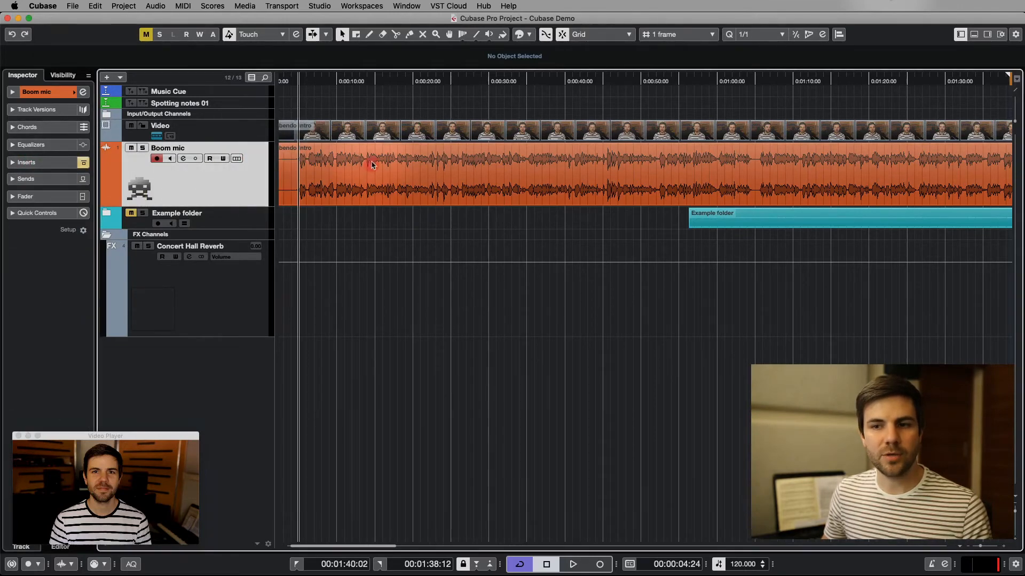
{"action": "left_click", "coordinate": [27, 179]}
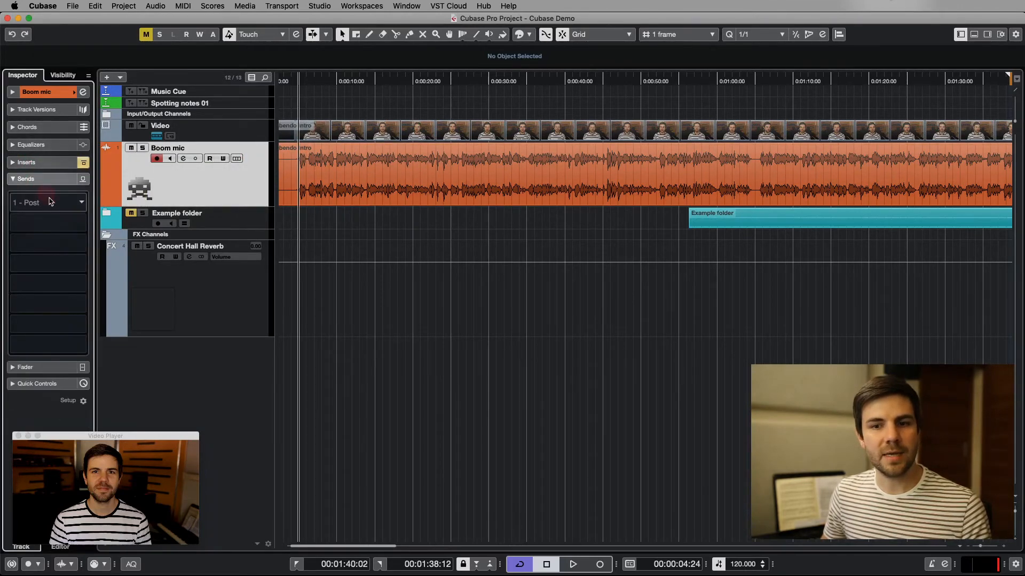
{"action": "left_click", "coordinate": [58, 203]}
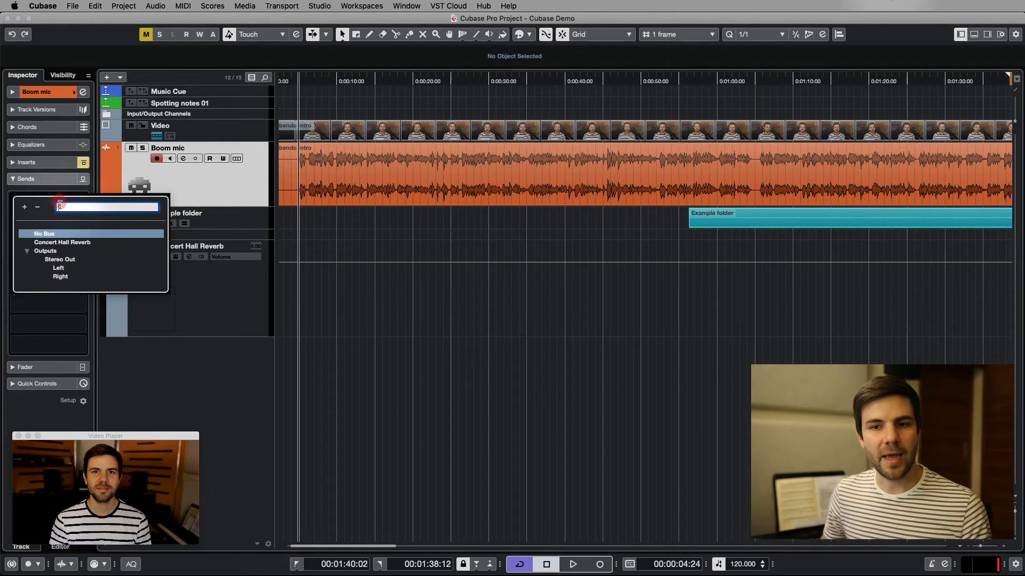
{"action": "left_click", "coordinate": [77, 245]}
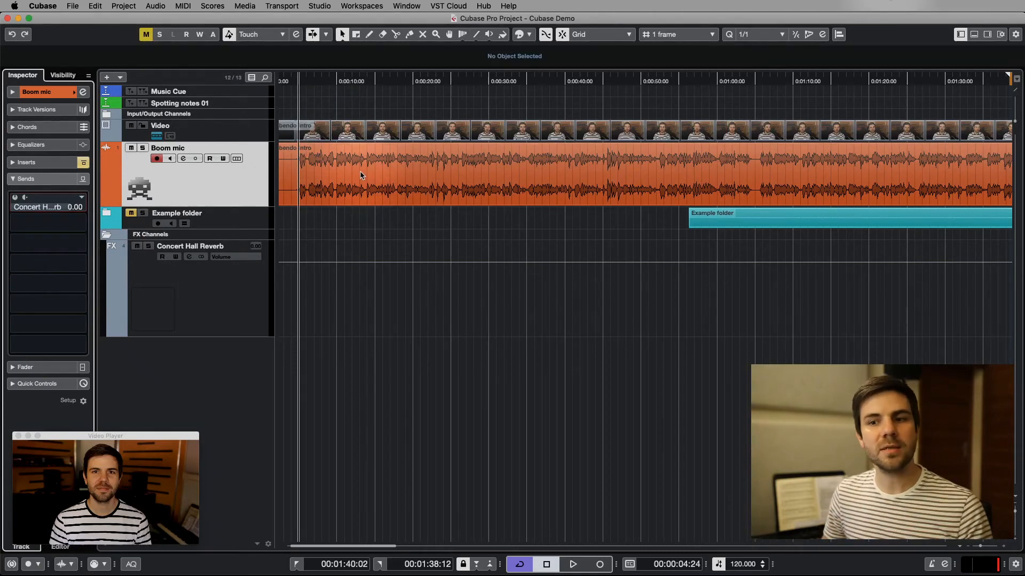
{"action": "left_click", "coordinate": [15, 197]}
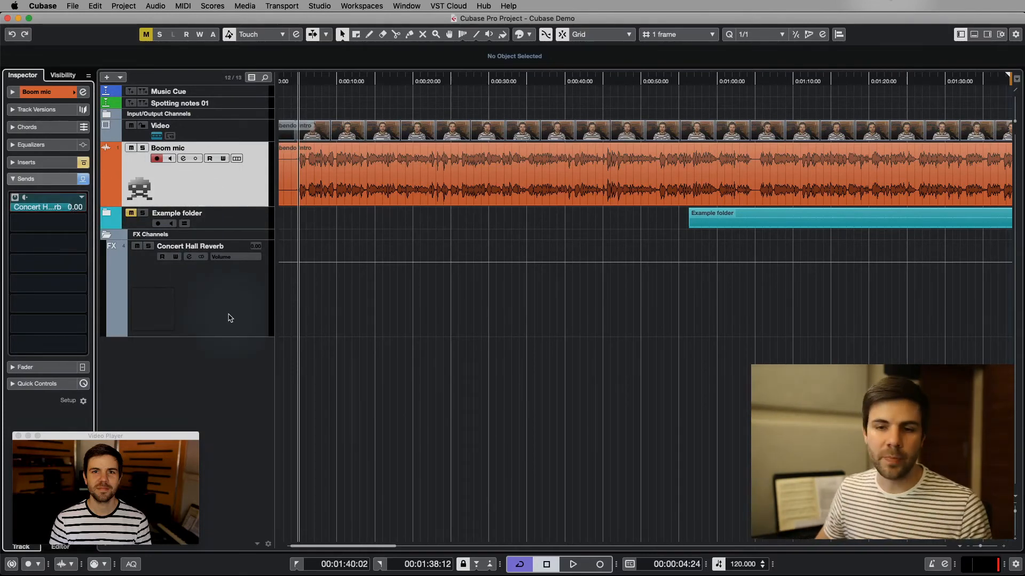
{"action": "left_click_drag", "start_coordinate": [70, 208], "coordinate": [41, 210]}
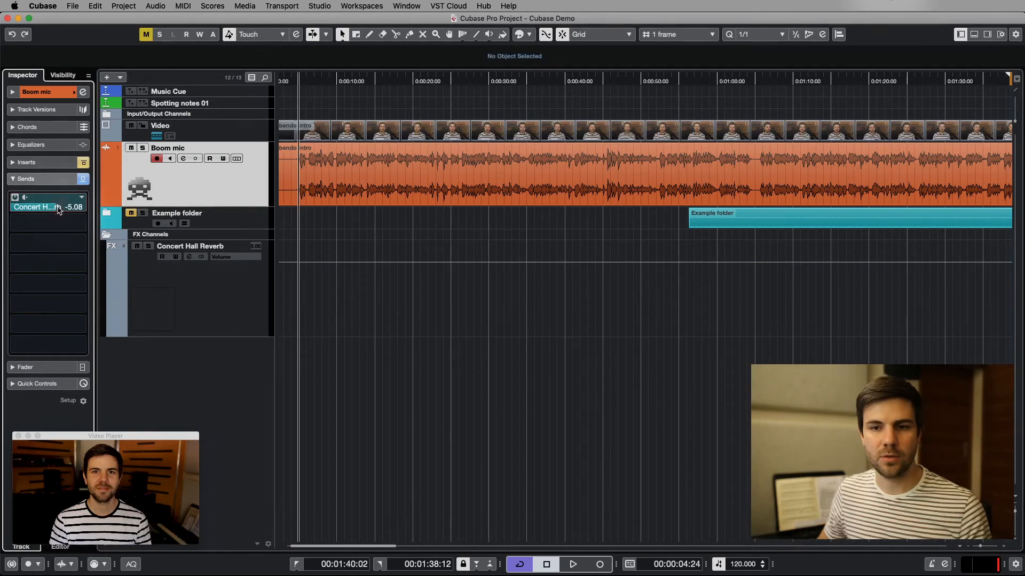
{"action": "left_click", "coordinate": [59, 210], "text": "super"}
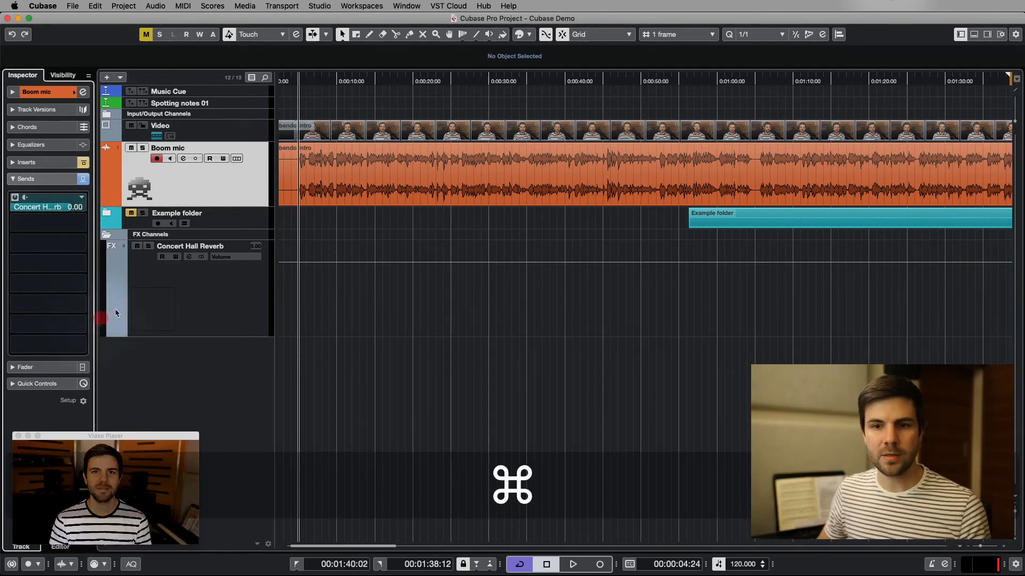
Play back the passage from 00:00:04:16 with the Boom mic signal sent to the reverb track
{"action": "left_click", "coordinate": [293, 81]}
{"action": "key", "text": "space"}
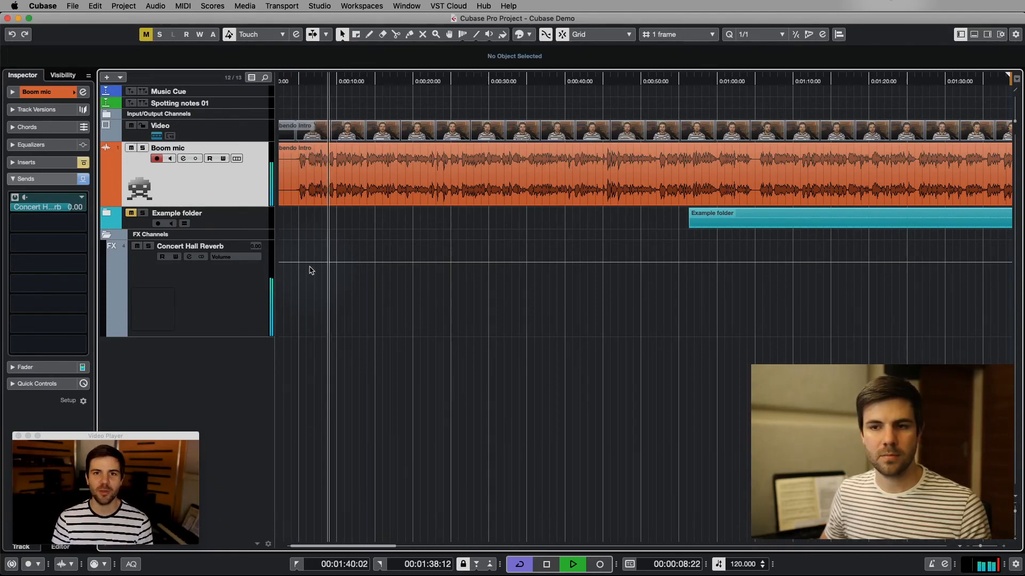
{"action": "key", "text": "space"}
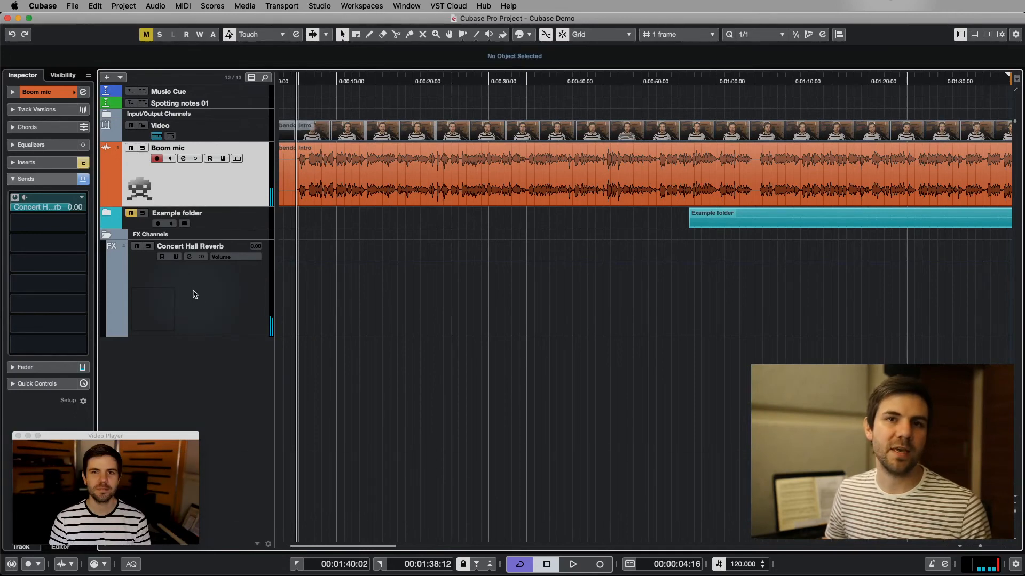
Lower the Boom mic track's Concert Hall Reverb send level to -6.39 during playback
{"action": "left_click", "coordinate": [202, 261]}
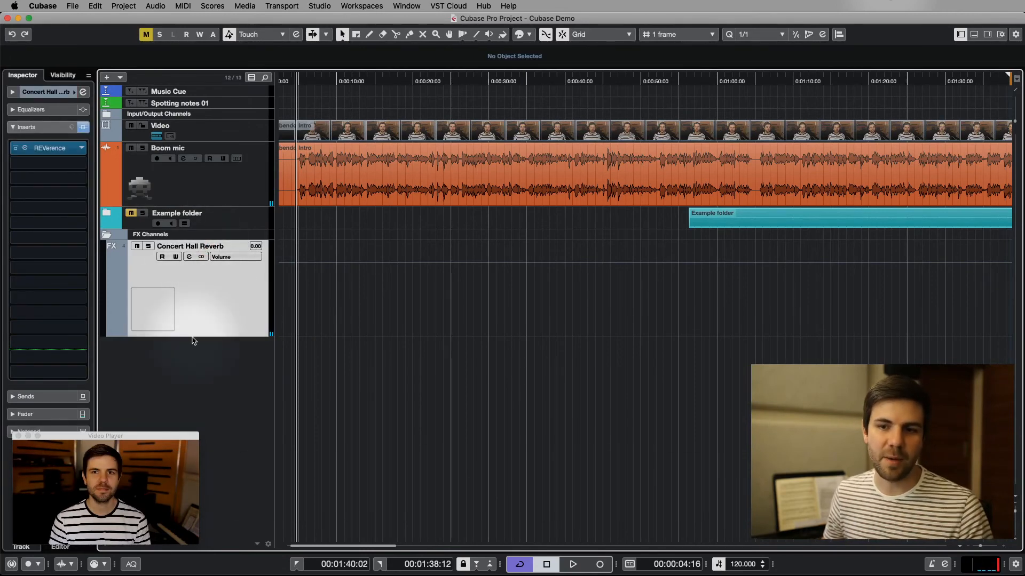
{"action": "left_click", "coordinate": [245, 178]}
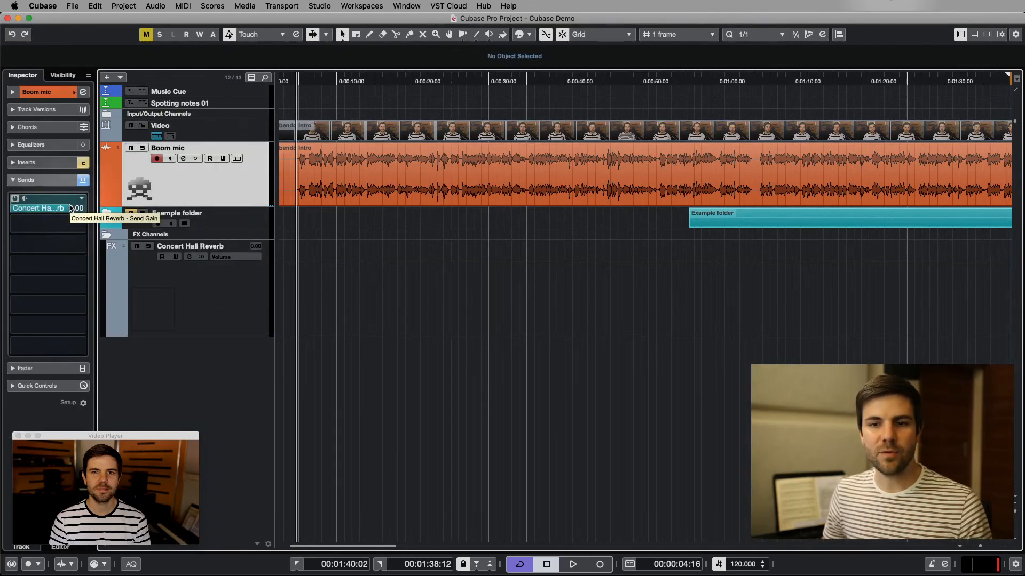
{"action": "key", "text": "space"}
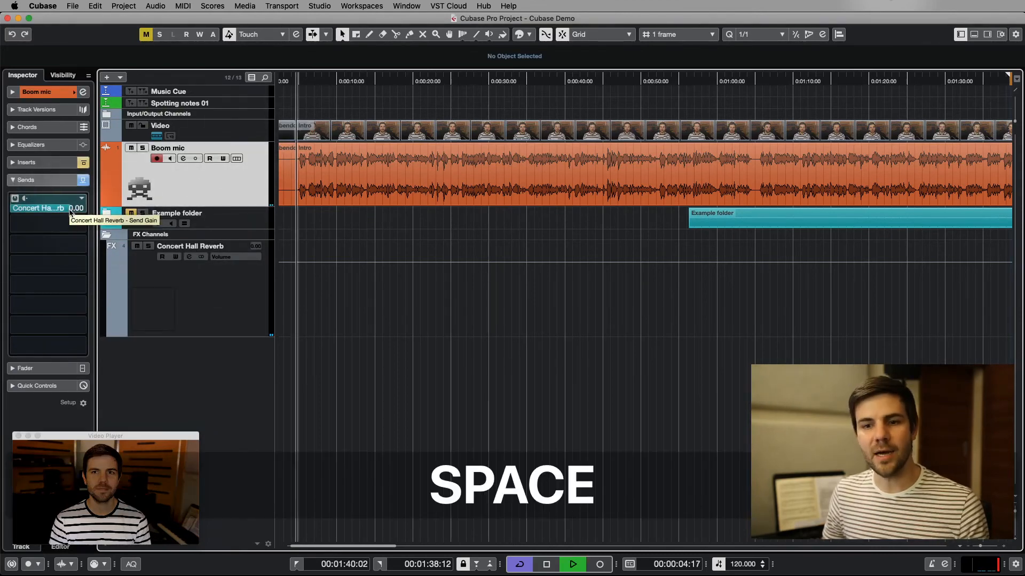
{"action": "left_click_drag", "start_coordinate": [74, 215], "coordinate": [50, 213]}
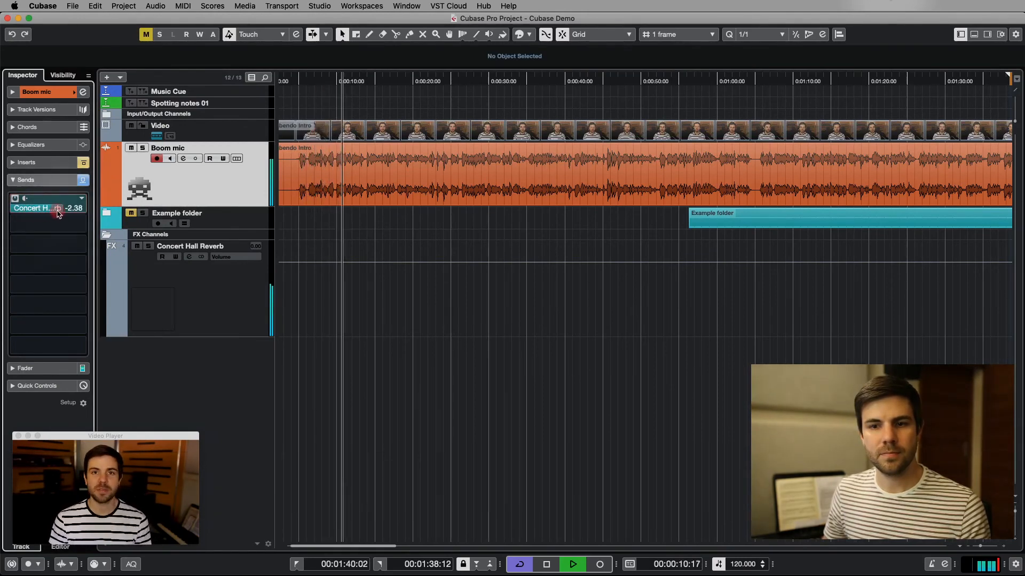
{"action": "key", "text": "space"}
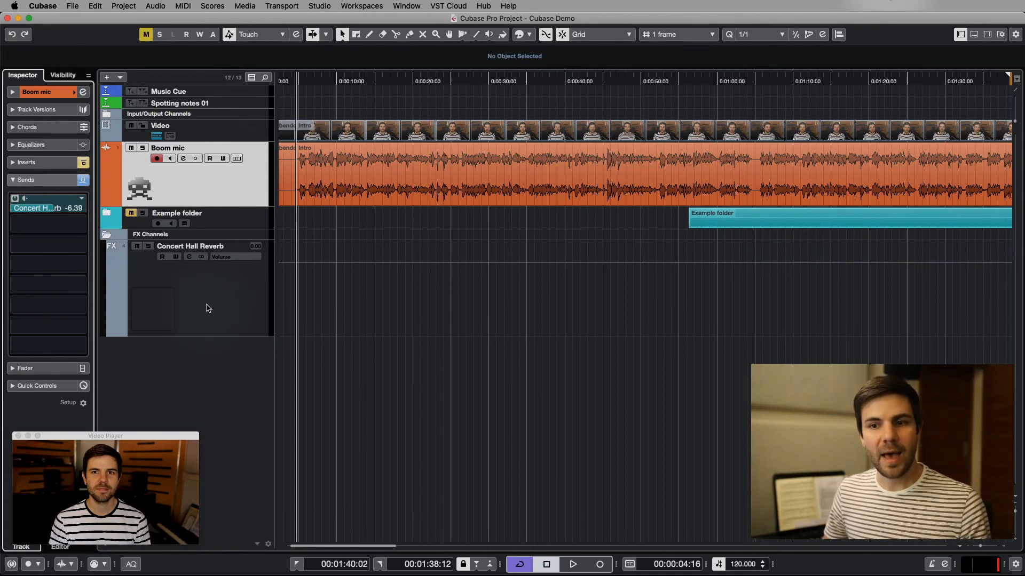
Show the Boom mic track's automation lanes and enable reading of automation for the Sends:1 - Level parameter
{"action": "left_click", "coordinate": [233, 177]}
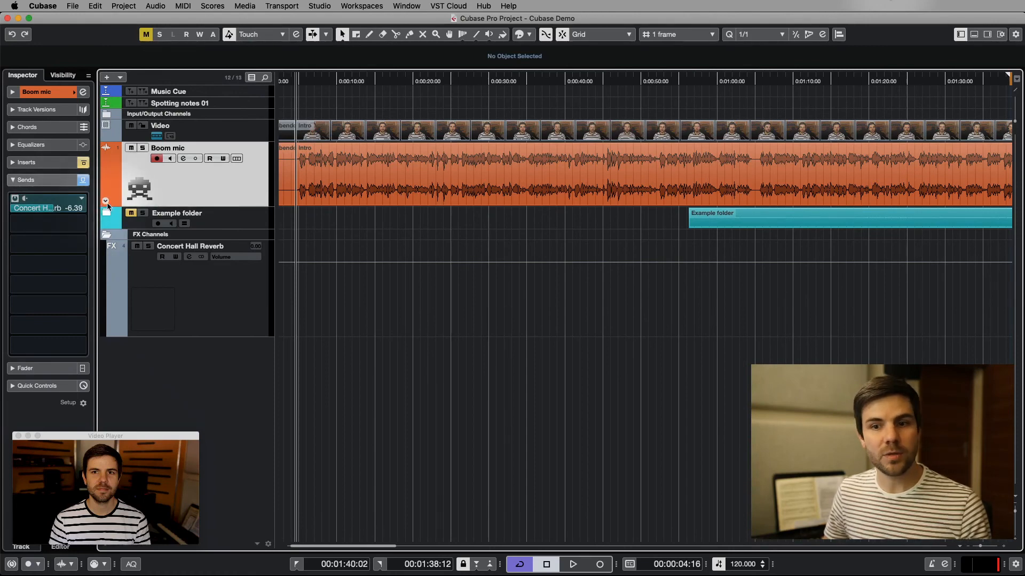
{"action": "left_click", "coordinate": [106, 201]}
{"action": "scroll", "coordinate": [471, 326], "scroll_direction": "down", "scroll_amount": 3}
{"action": "scroll", "coordinate": [471, 320], "scroll_direction": "up", "scroll_amount": 2}
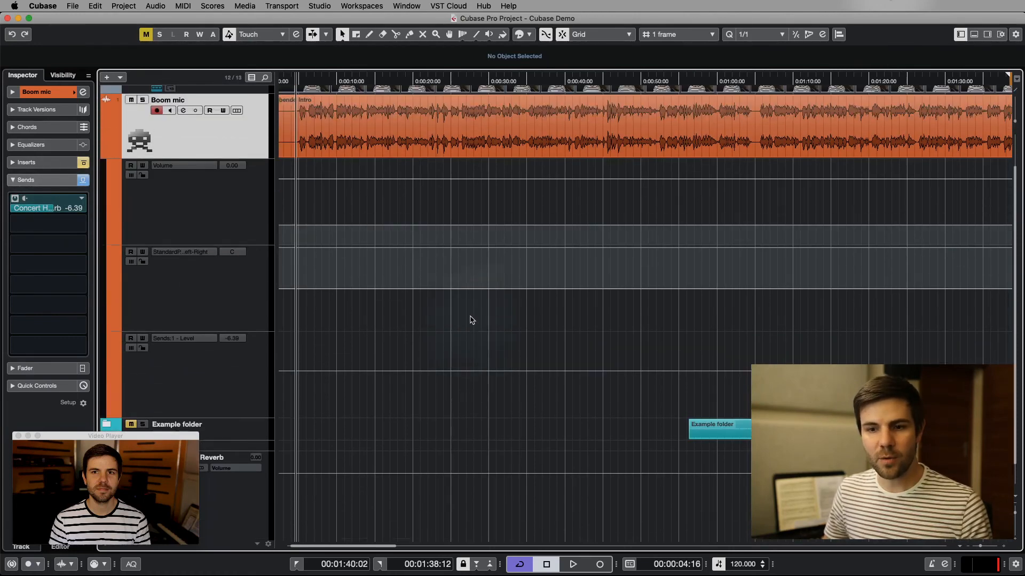
{"action": "scroll", "coordinate": [472, 320], "scroll_direction": "up", "scroll_amount": 1}
{"action": "left_click", "coordinate": [178, 349]}
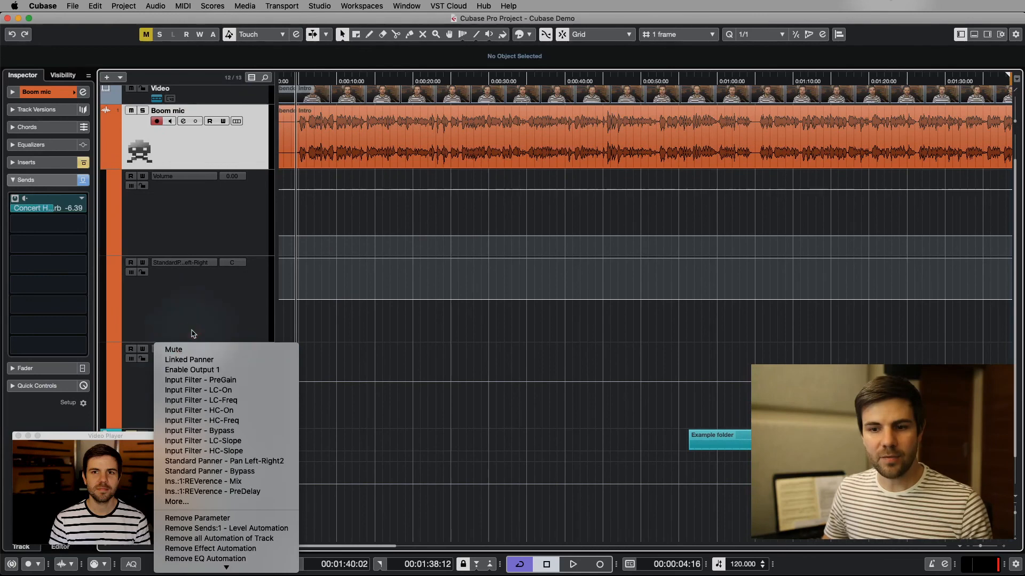
{"action": "left_click", "coordinate": [193, 333]}
{"action": "left_click", "coordinate": [130, 348]}
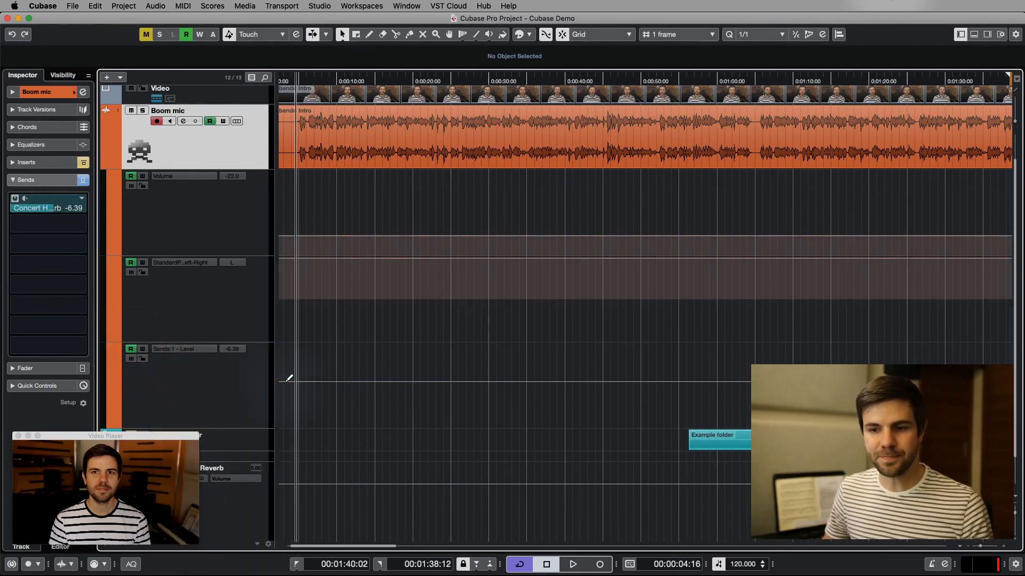
Draw send-level automation that drops to -oo near the start of the Boom mic clip and rises again, and play it back
{"action": "left_click_drag", "start_coordinate": [282, 381], "coordinate": [307, 427]}
{"action": "left_click", "coordinate": [327, 381]}
{"action": "key", "text": "space"}
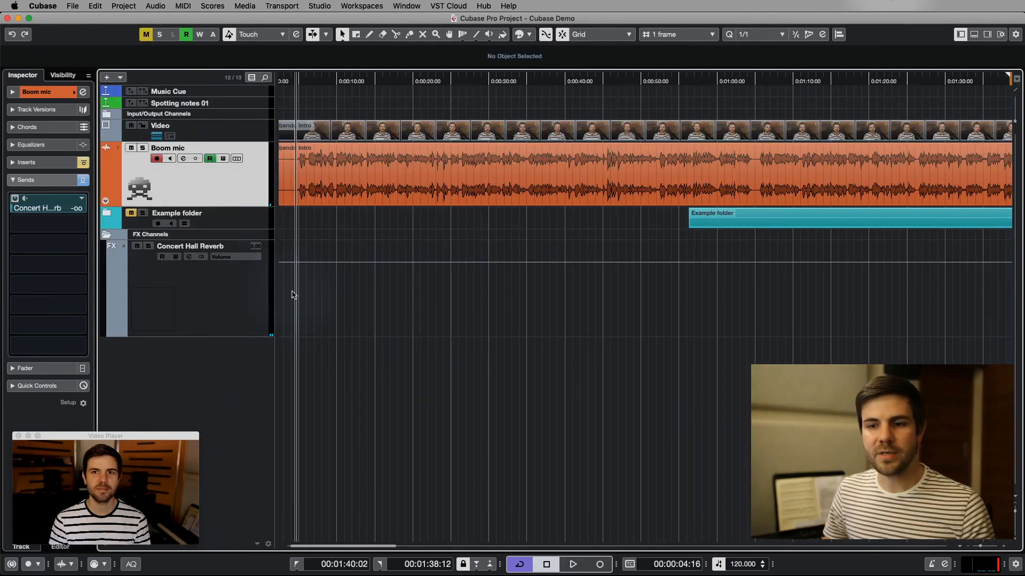
Select the Concert Hall Reverb effect track
{"action": "left_click", "coordinate": [203, 305]}
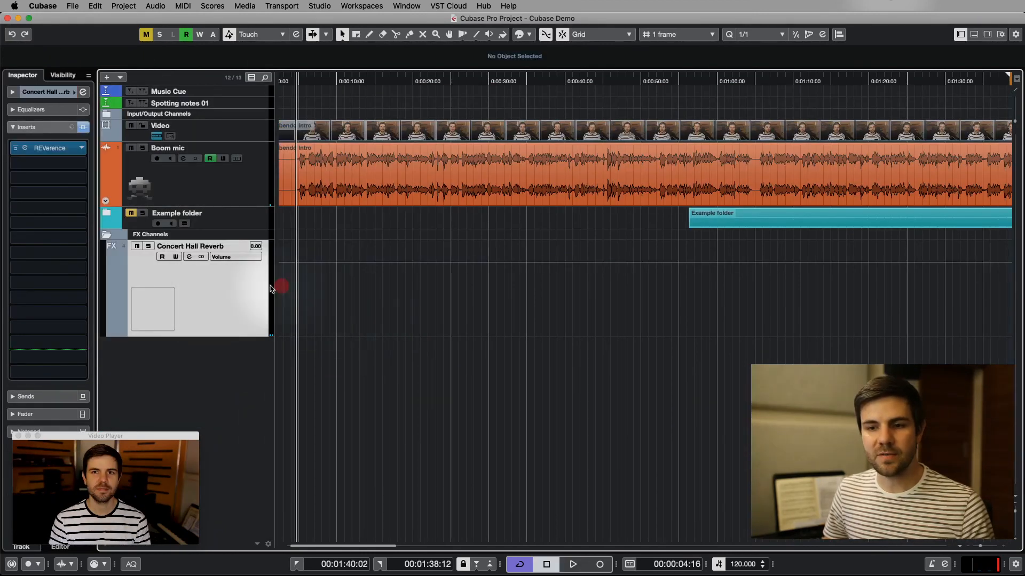